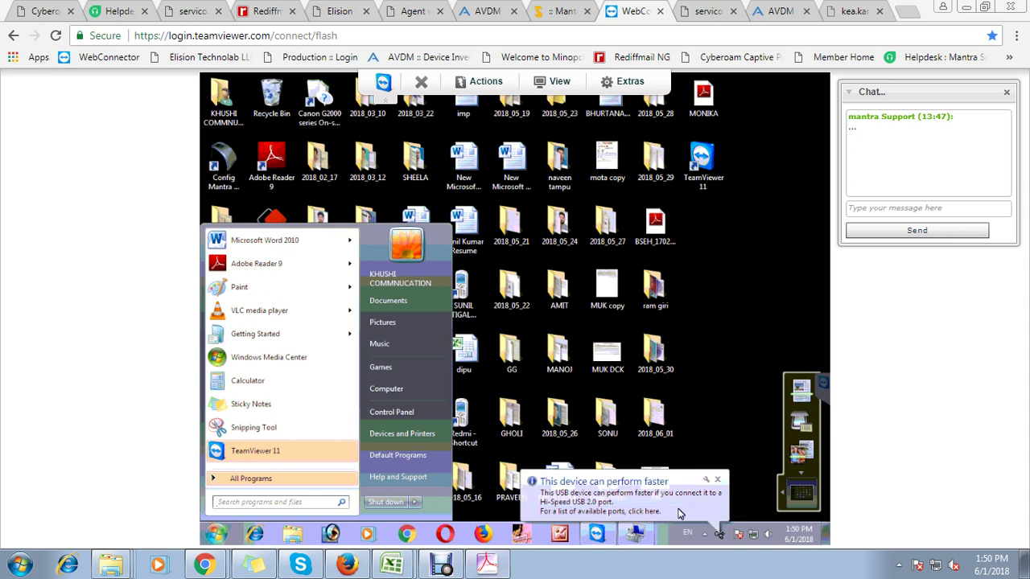
# Step: Dismiss the MANTRA AVDM notification on the remote computer and open its Date and Time settings from the Control Panel
pyautogui.click(708, 418)
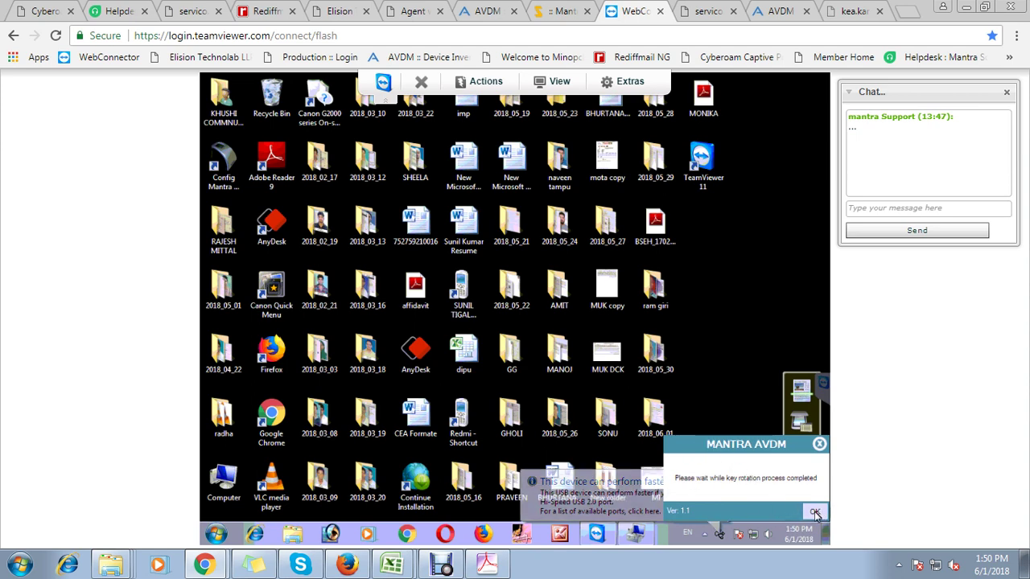
pyautogui.click(814, 511)
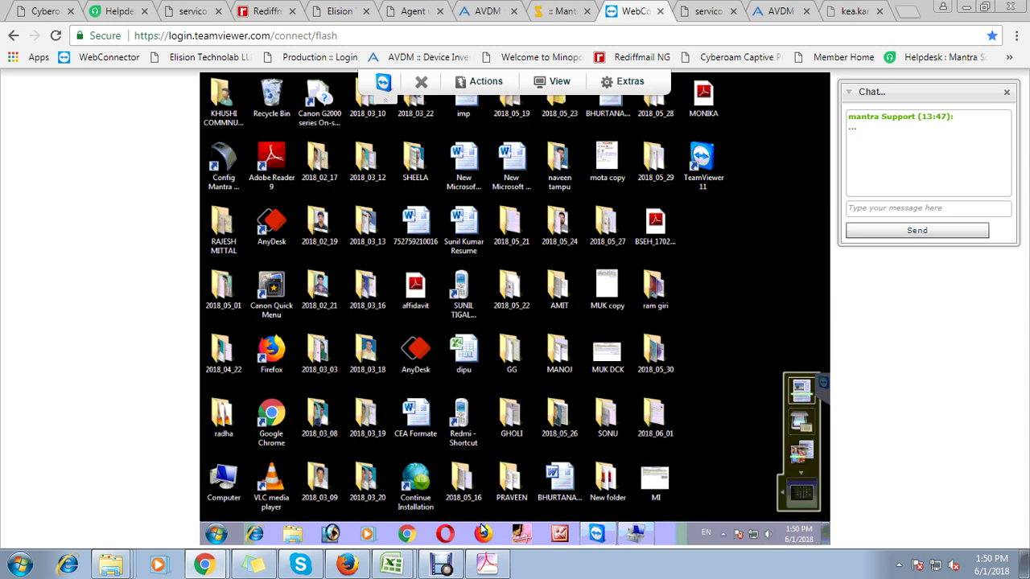
pyautogui.click(215, 535)
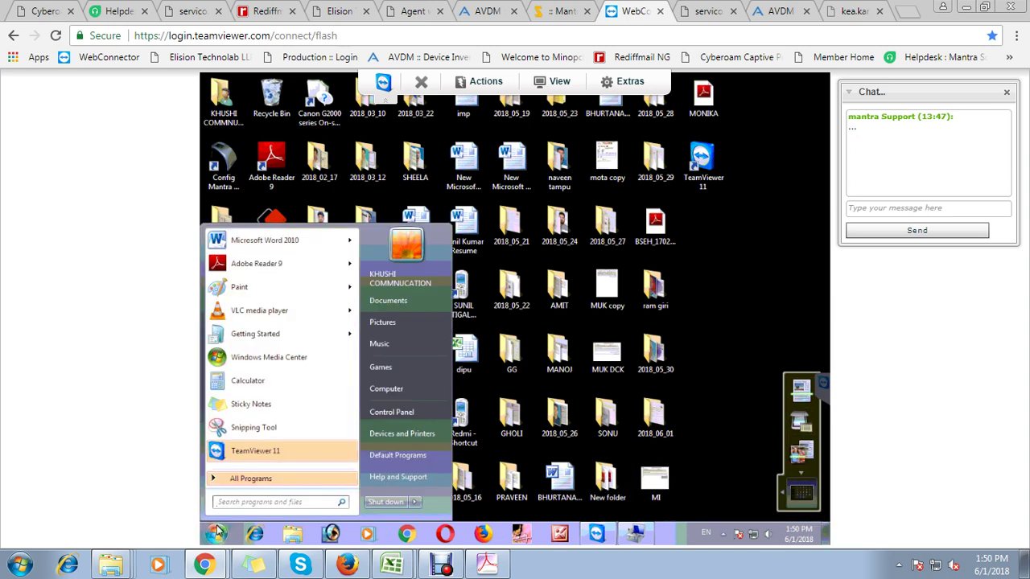
pyautogui.click(391, 412)
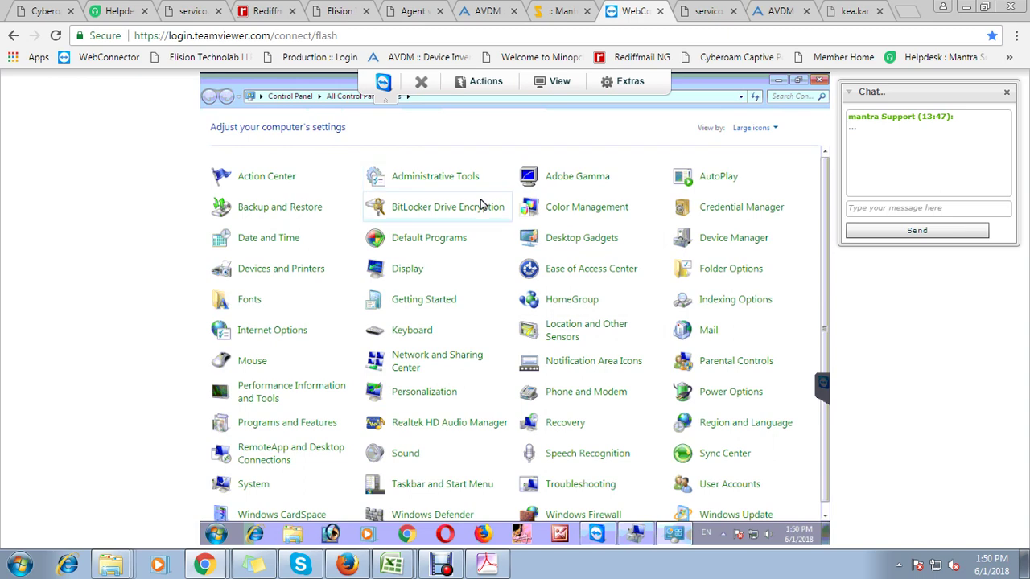
pyautogui.click(294, 241)
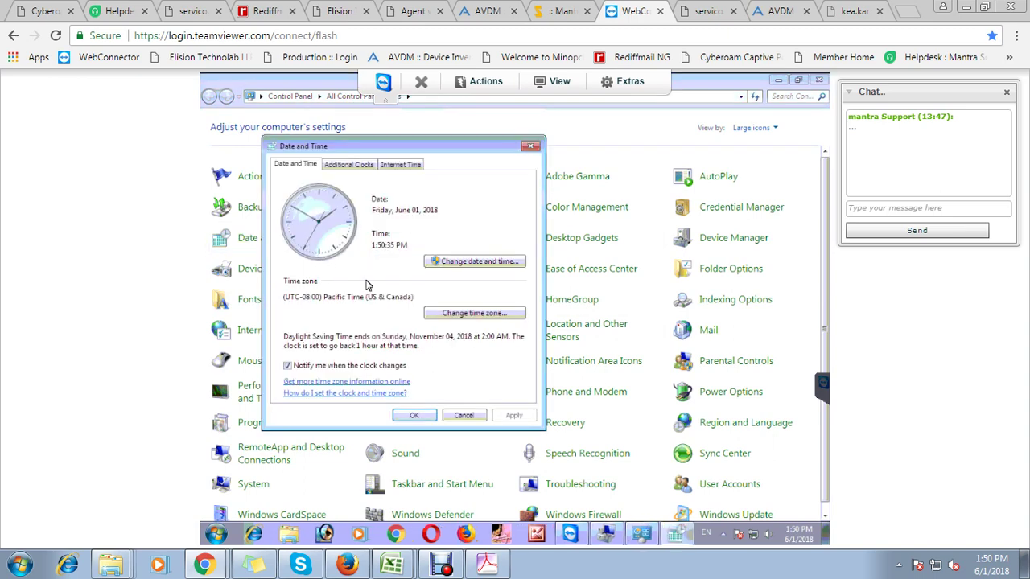
# Step: Set the remote computer's time zone to (UTC+05:30) Chennai, Kolkata, Mumbai, New Delhi
pyautogui.click(437, 314)
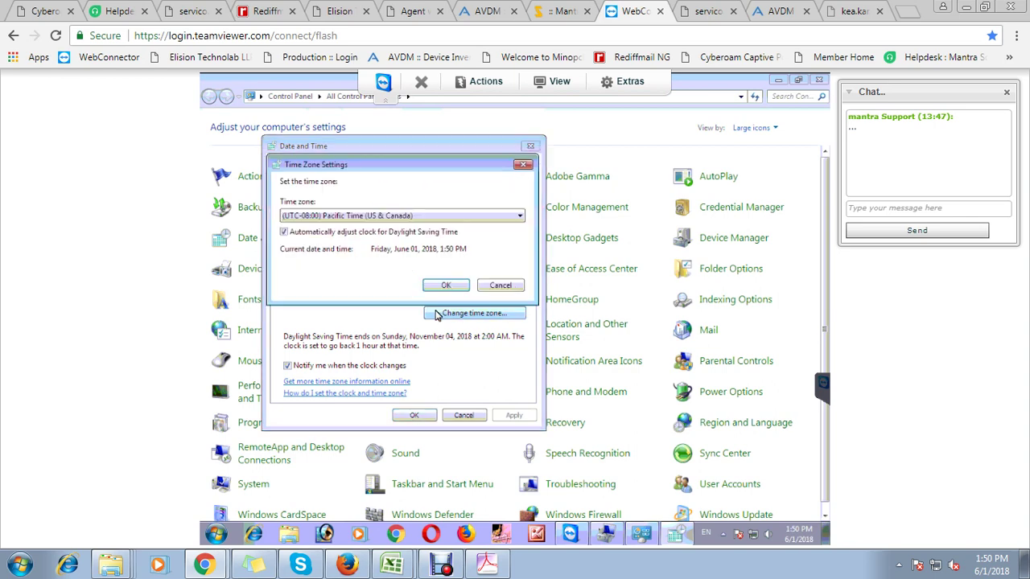
pyautogui.click(459, 217)
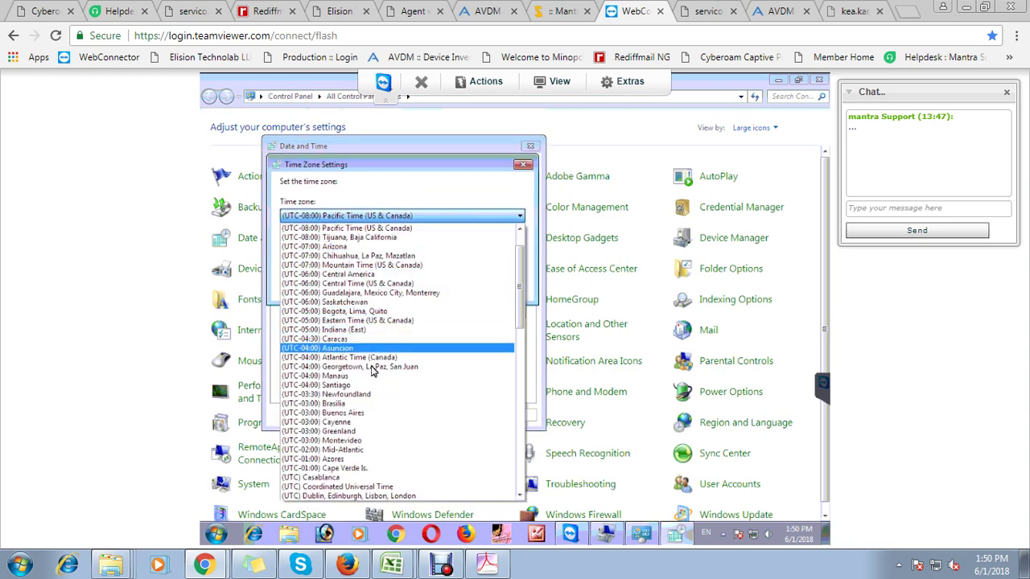
pyautogui.moveTo(523, 283); pyautogui.dragTo(523, 380)
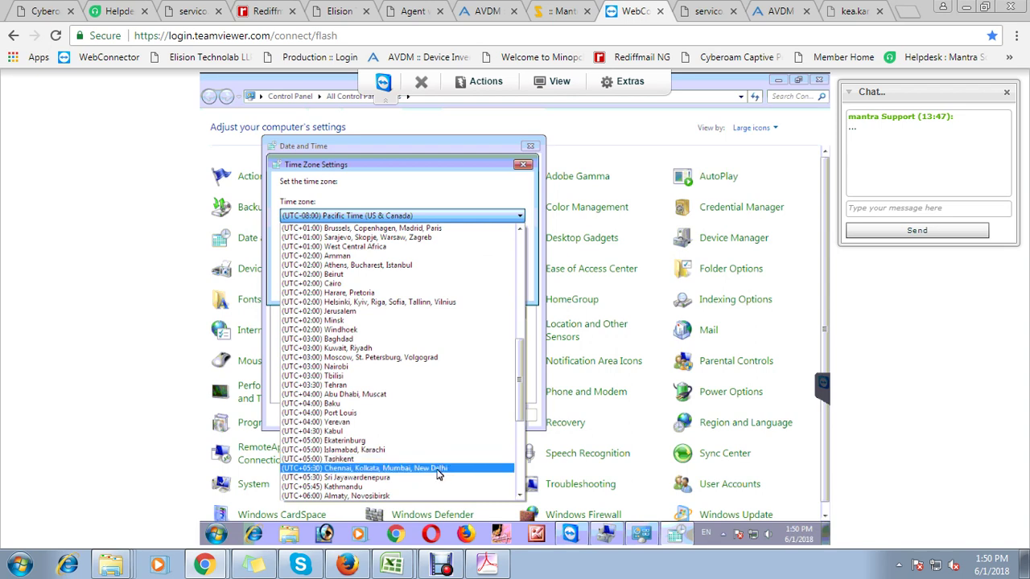
pyautogui.click(438, 471)
pyautogui.click(441, 288)
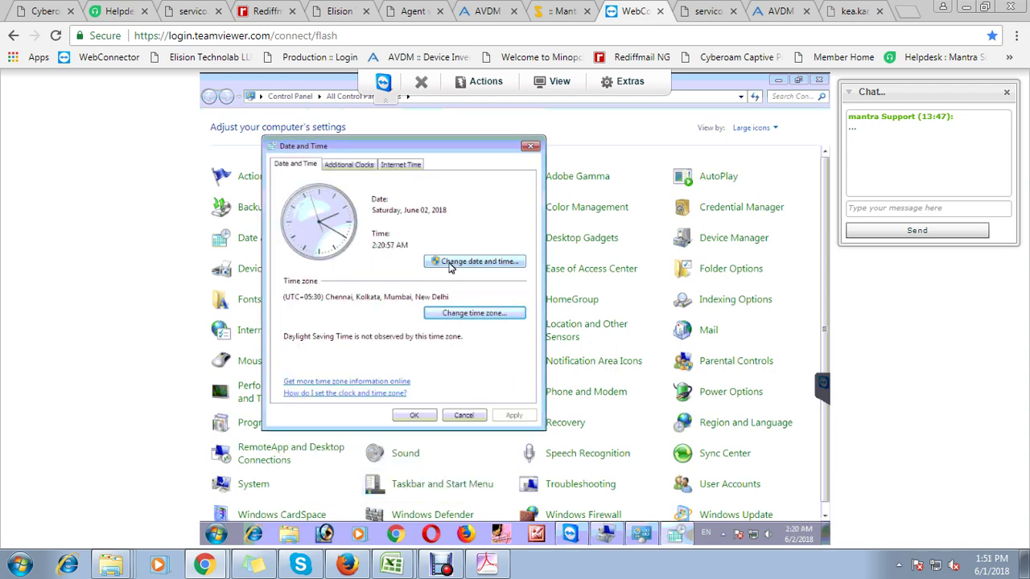
# Step: Review the calendar's regional date and time formats from the date and time settings without changing them
pyautogui.click(451, 262)
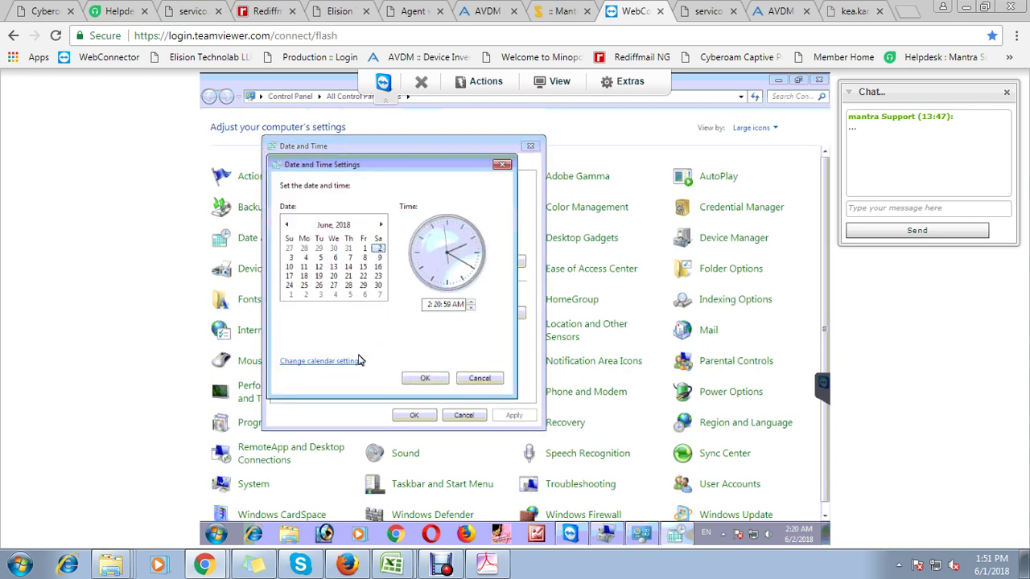
pyautogui.click(425, 380)
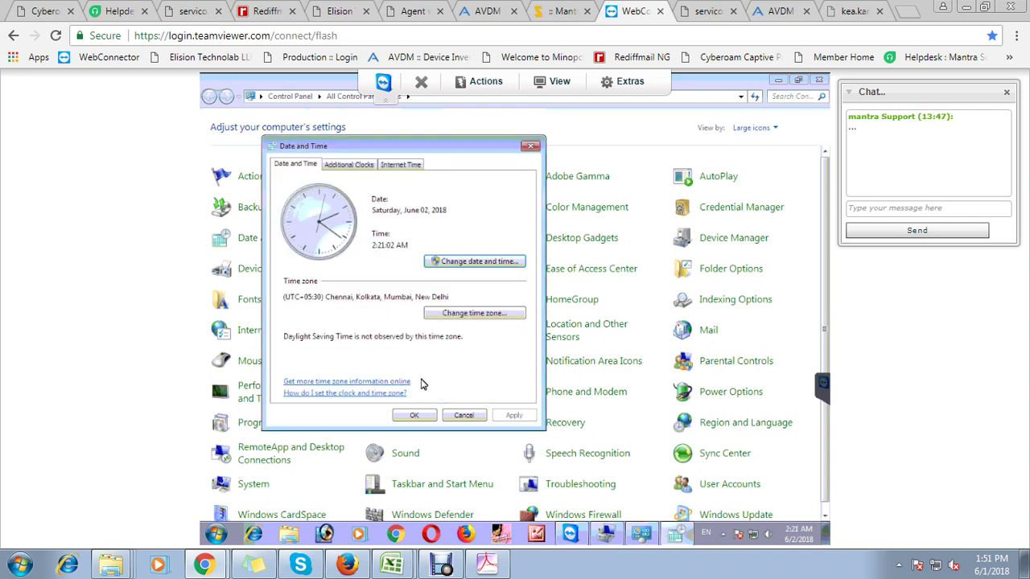
pyautogui.click(441, 264)
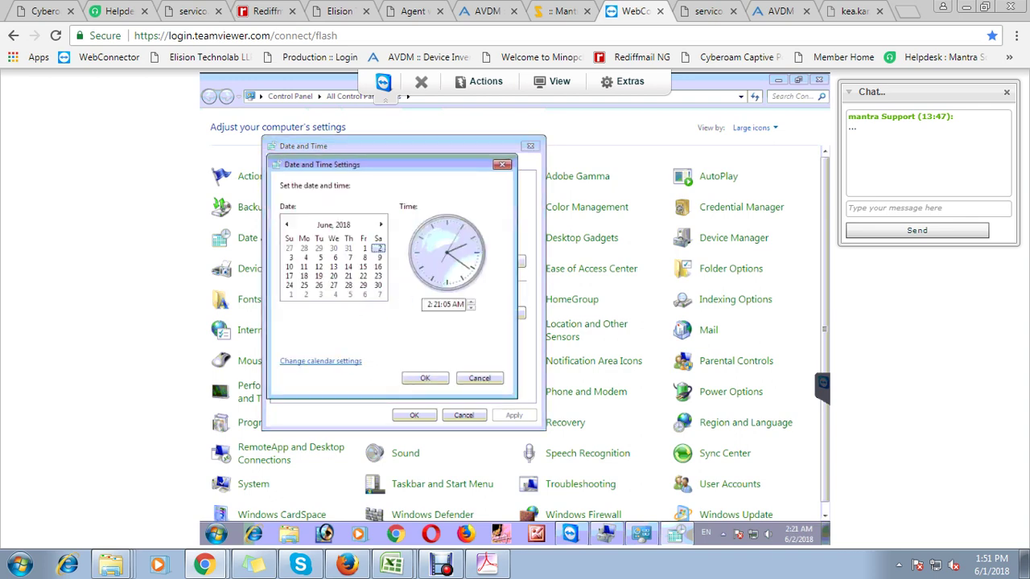
pyautogui.click(345, 361)
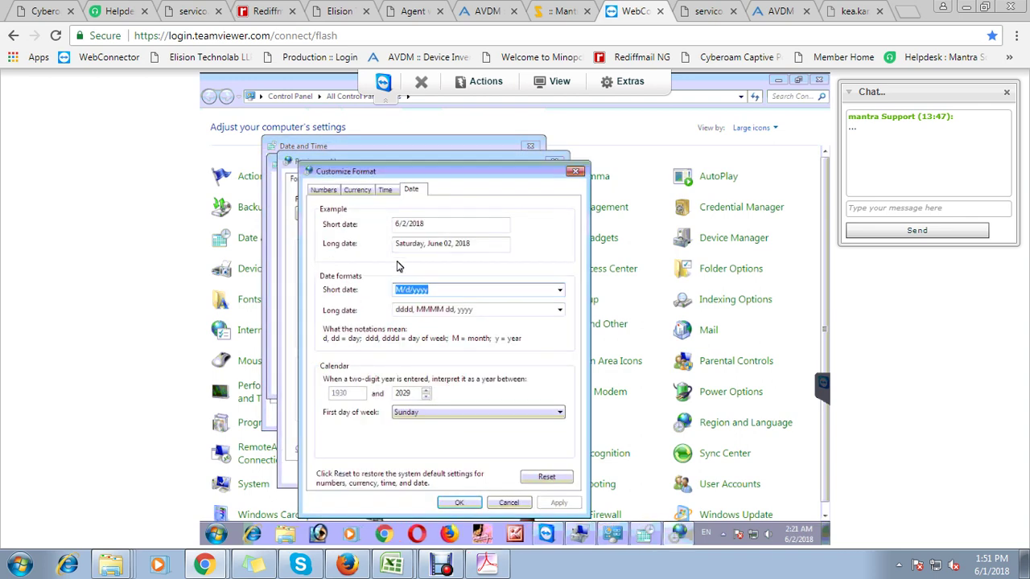
pyautogui.click(386, 192)
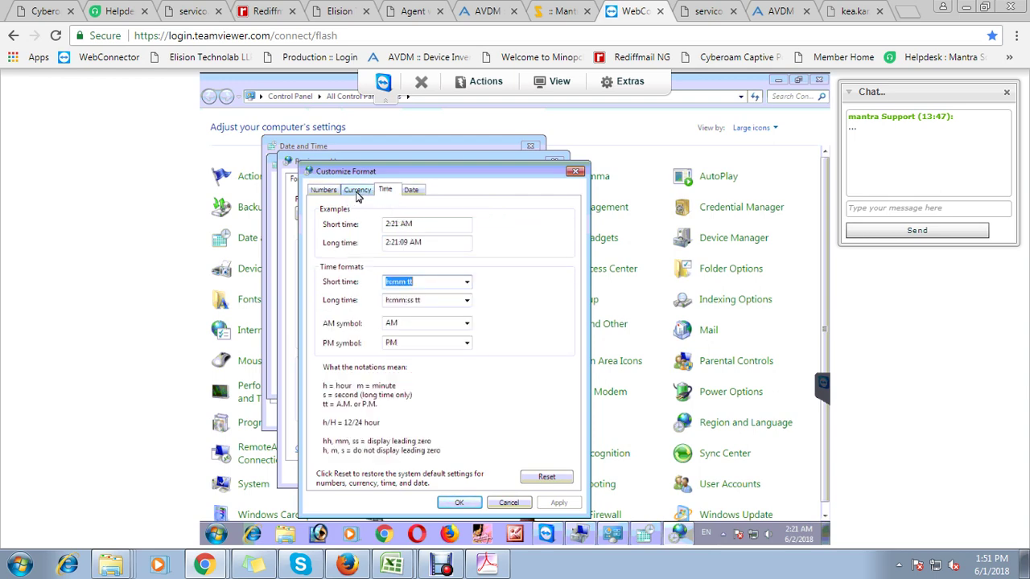
pyautogui.click(410, 192)
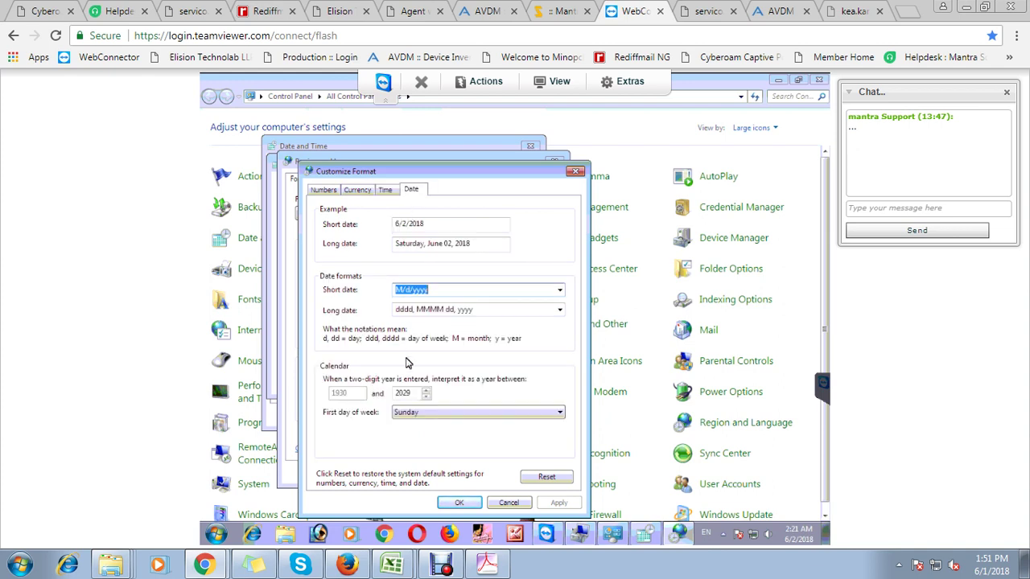
pyautogui.click(455, 503)
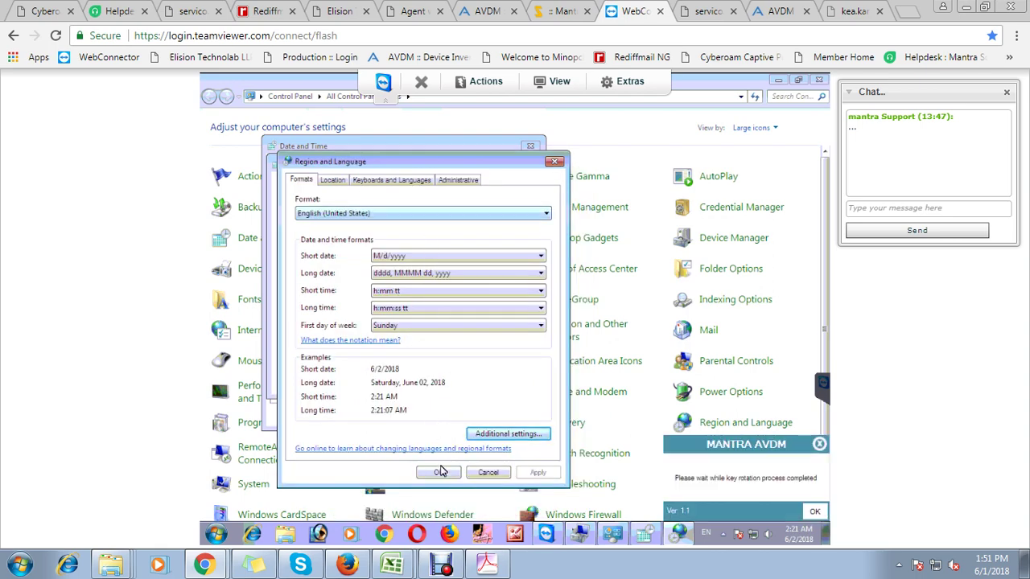
pyautogui.click(439, 473)
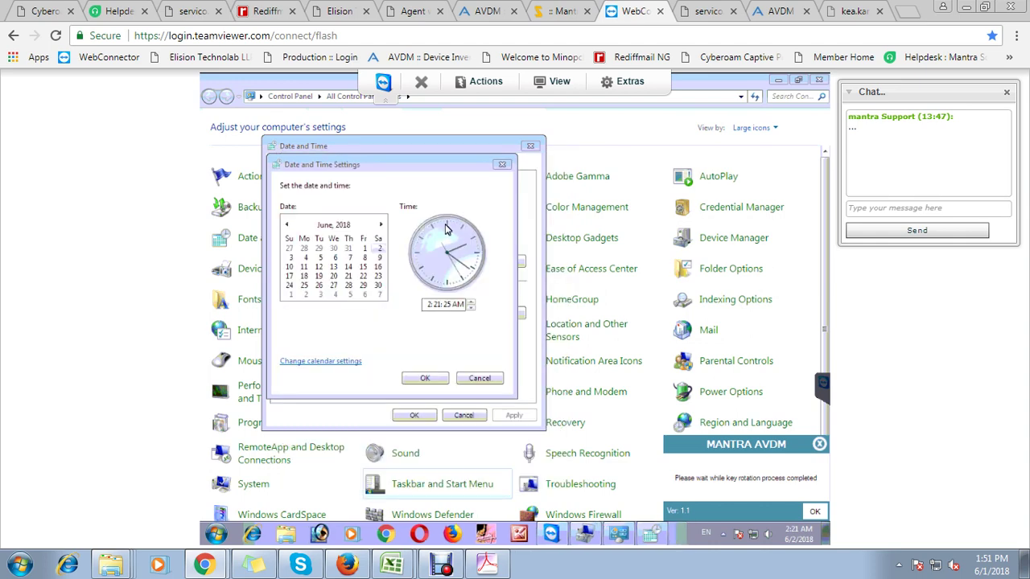
# Step: Set the system date to June 1, 2018 and the time to 1:51:00 PM, and accept the Date and Time settings
pyautogui.click(364, 249)
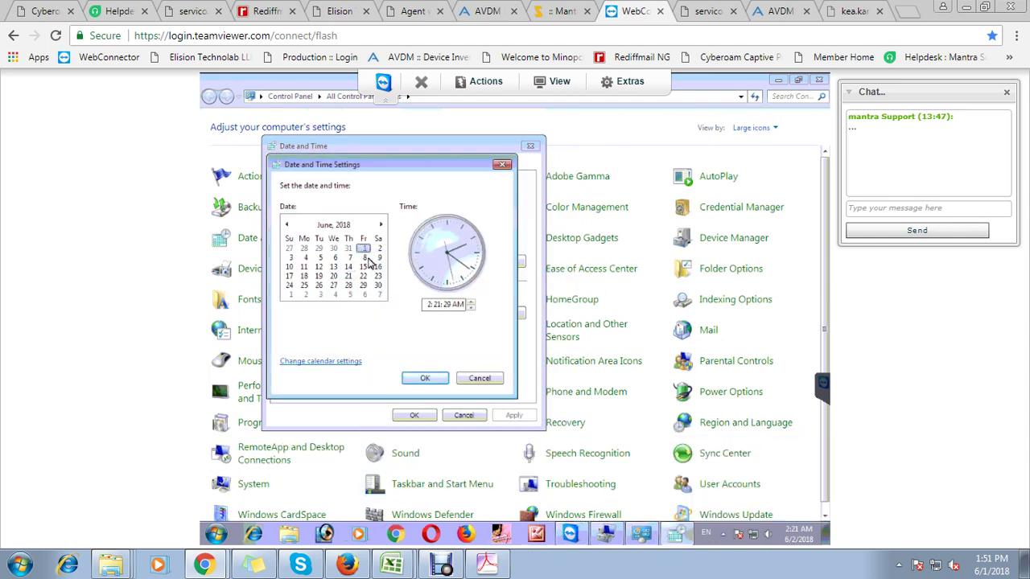
pyautogui.click(430, 304)
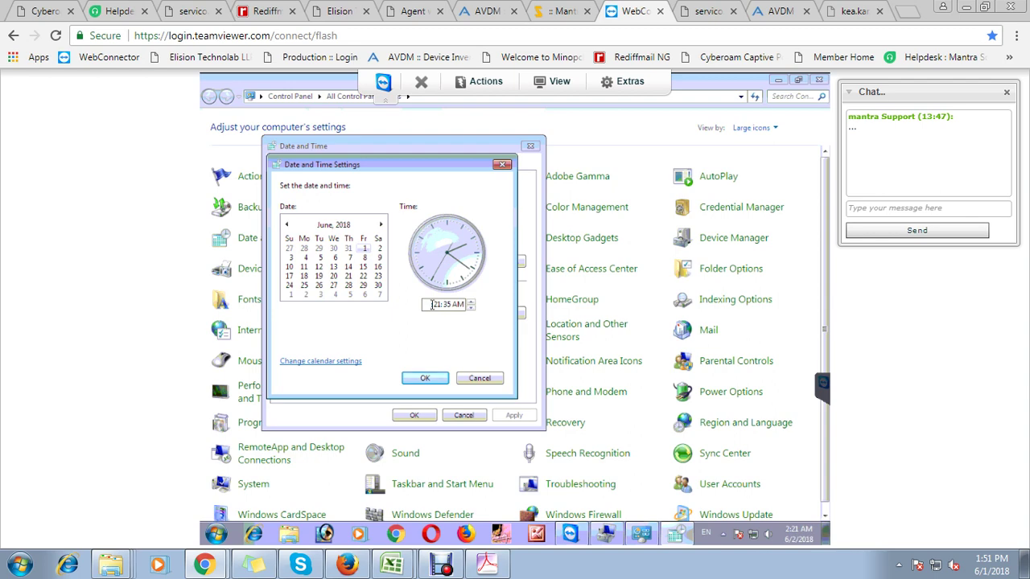
pyautogui.write('1')
pyautogui.write('2')
pyautogui.write('51')
pyautogui.press('BackSpace')
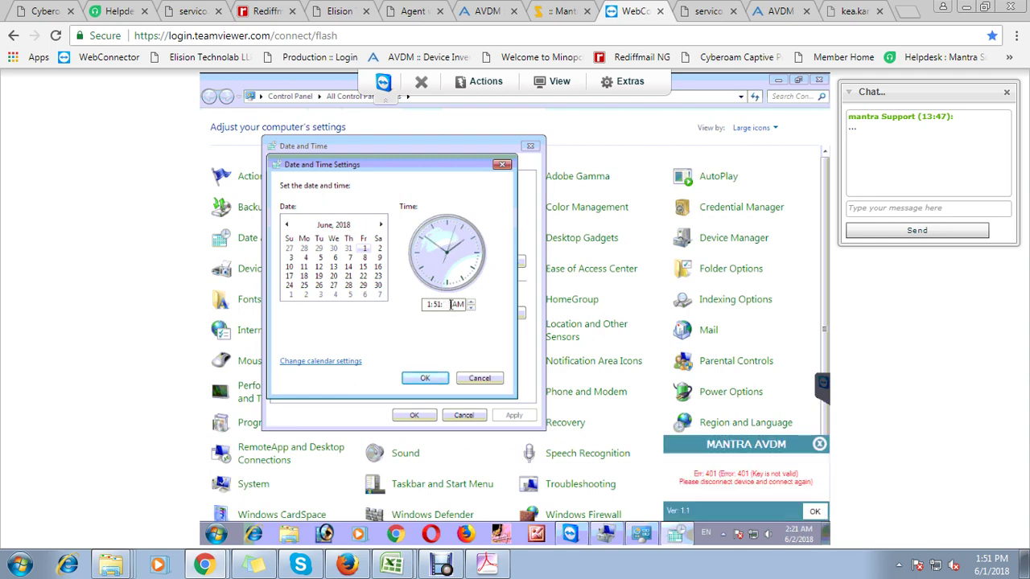
pyautogui.write('00')
pyautogui.click(457, 304)
pyautogui.click(471, 303)
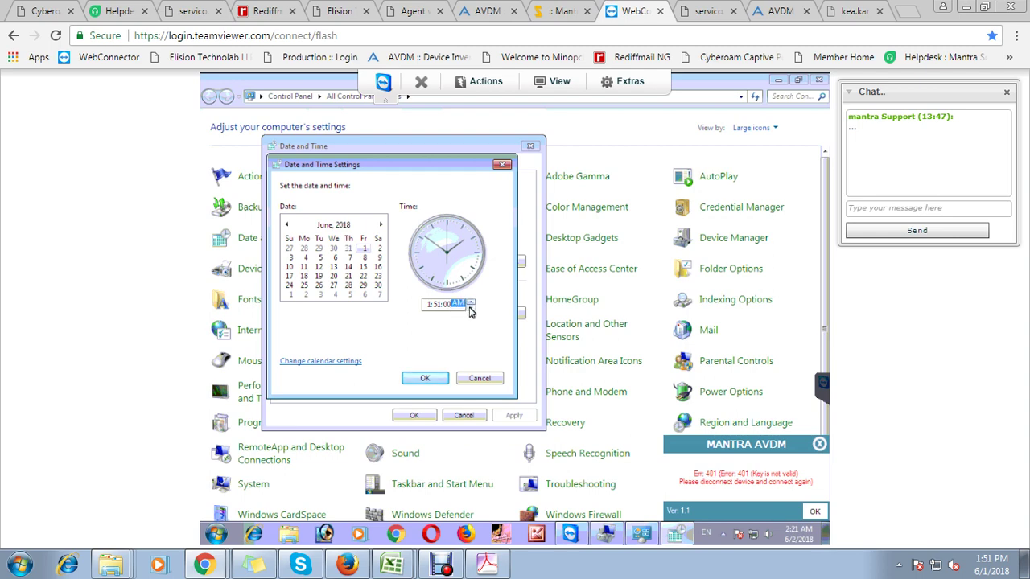
pyautogui.click(427, 380)
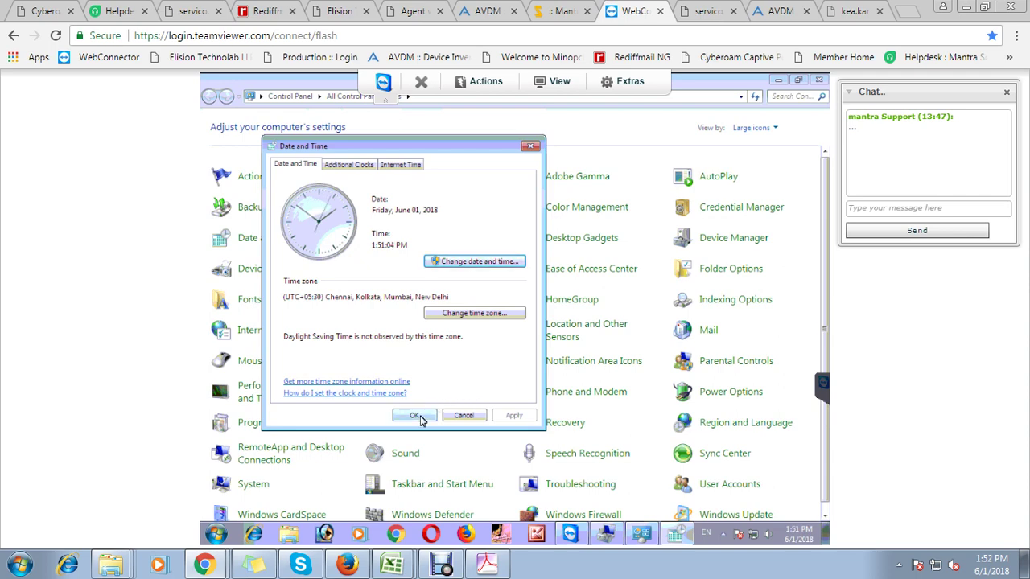
pyautogui.click(416, 416)
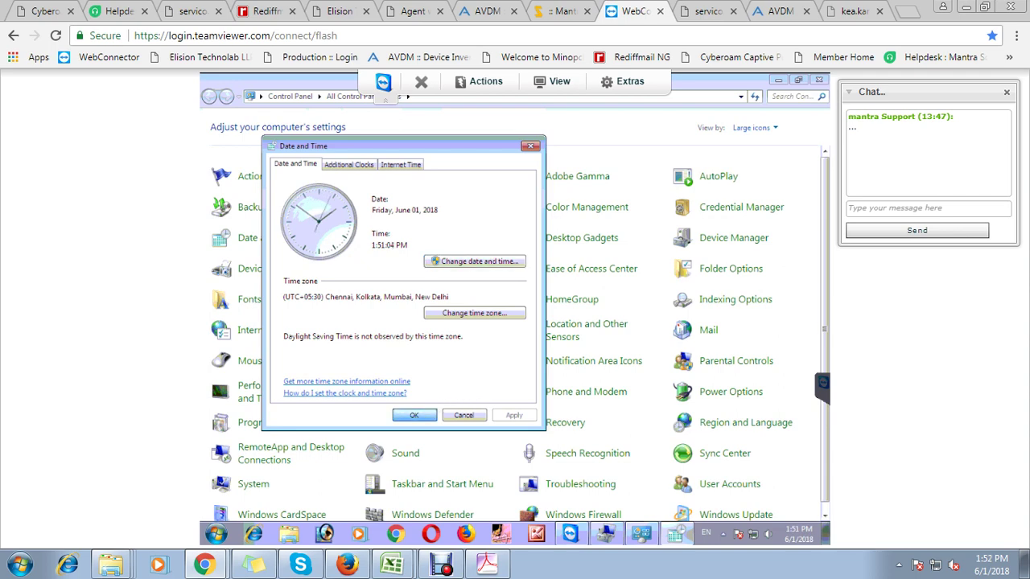
# Step: Open Notepad on the remote computer and write "Restart your system" with "error will be set" on the line below
pyautogui.click(214, 535)
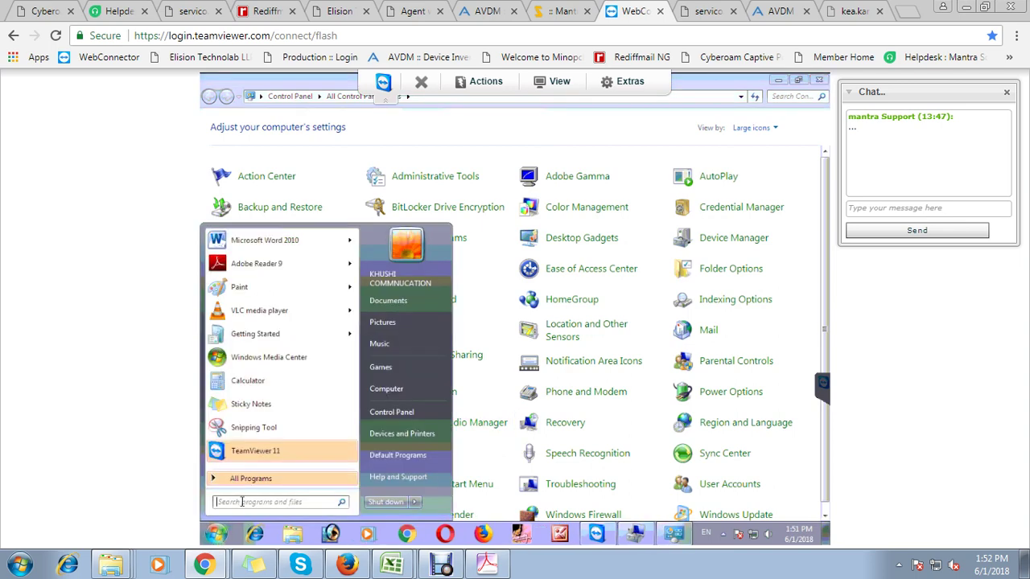
pyautogui.write('notepad')
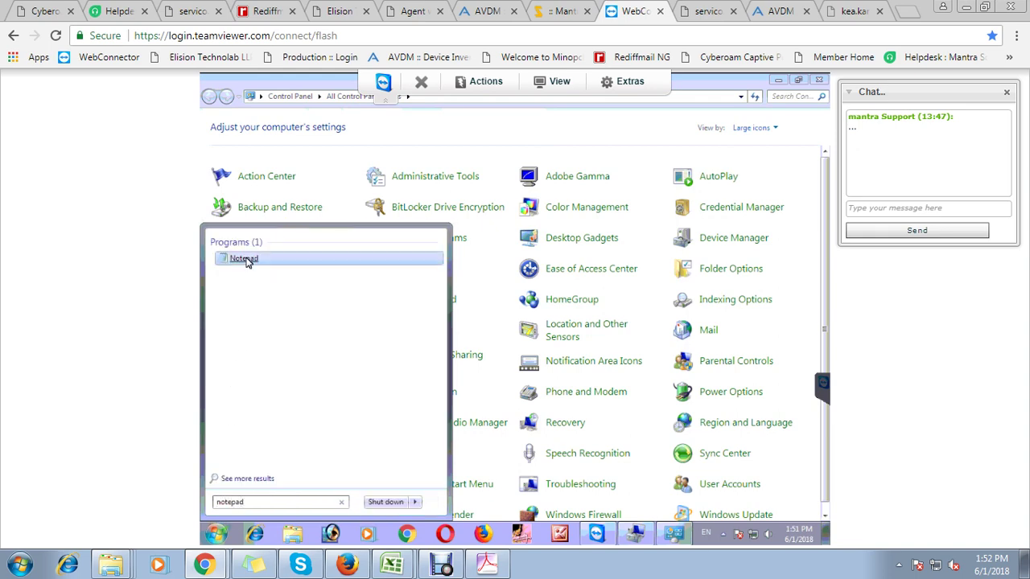
pyautogui.click(388, 261)
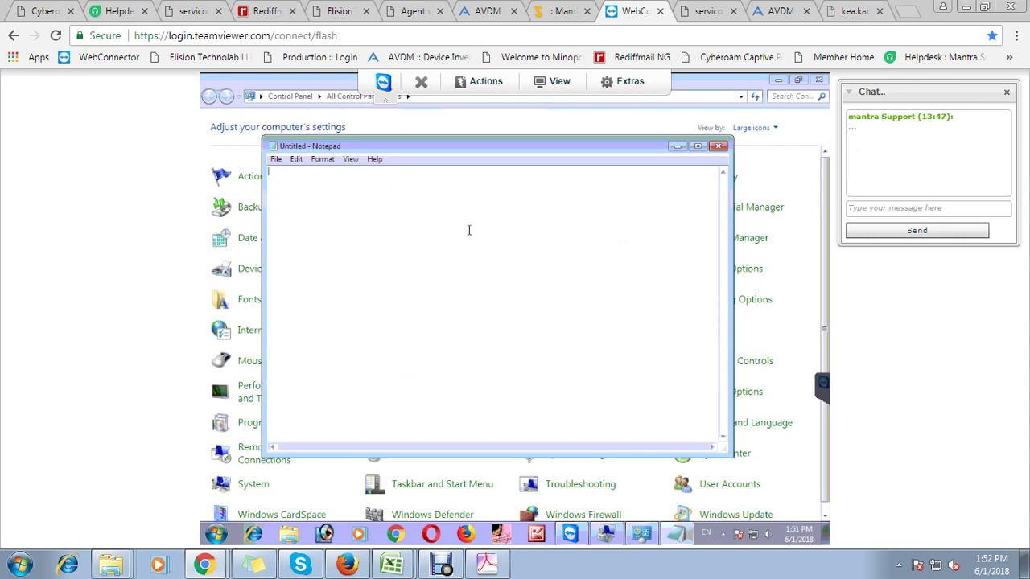
pyautogui.write('Restart your system')
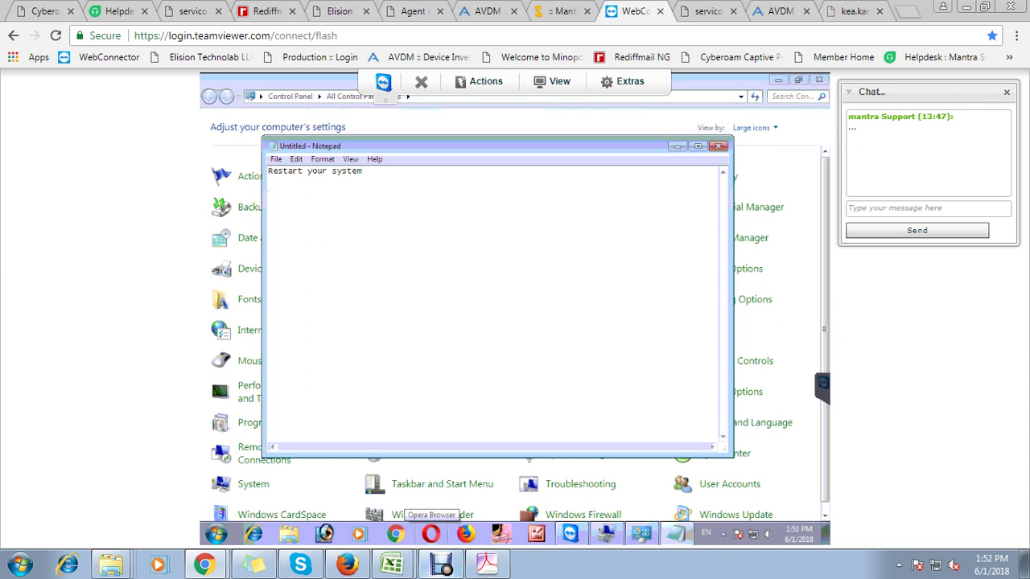
pyautogui.write('ror will be set')
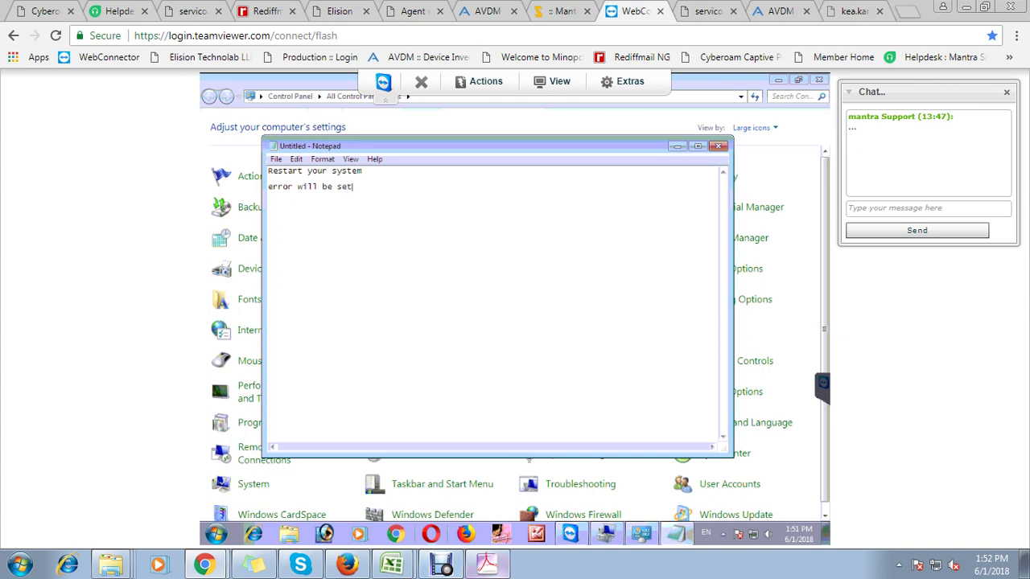
pyautogui.click(441, 565)
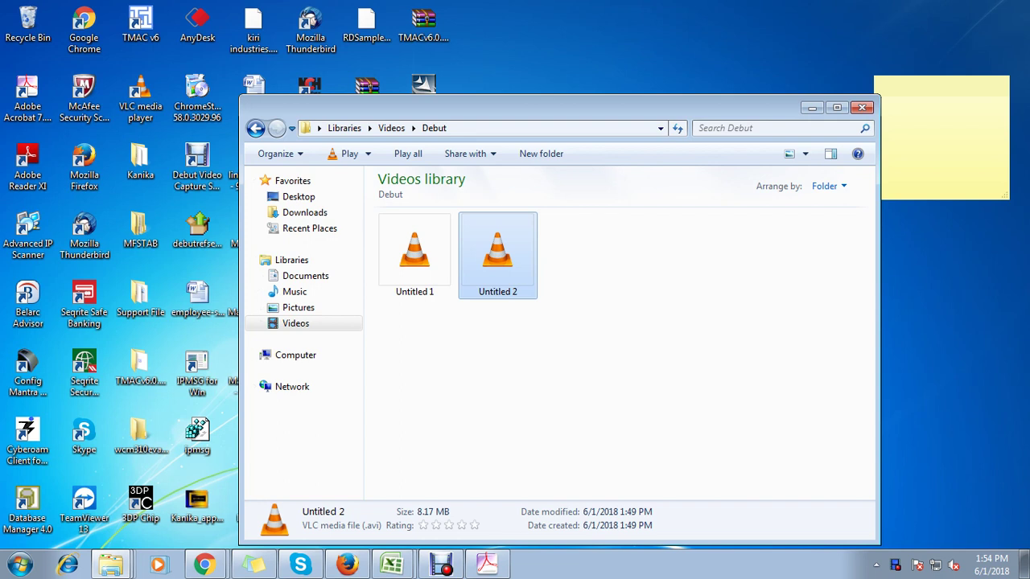
pyautogui.click(219, 14)
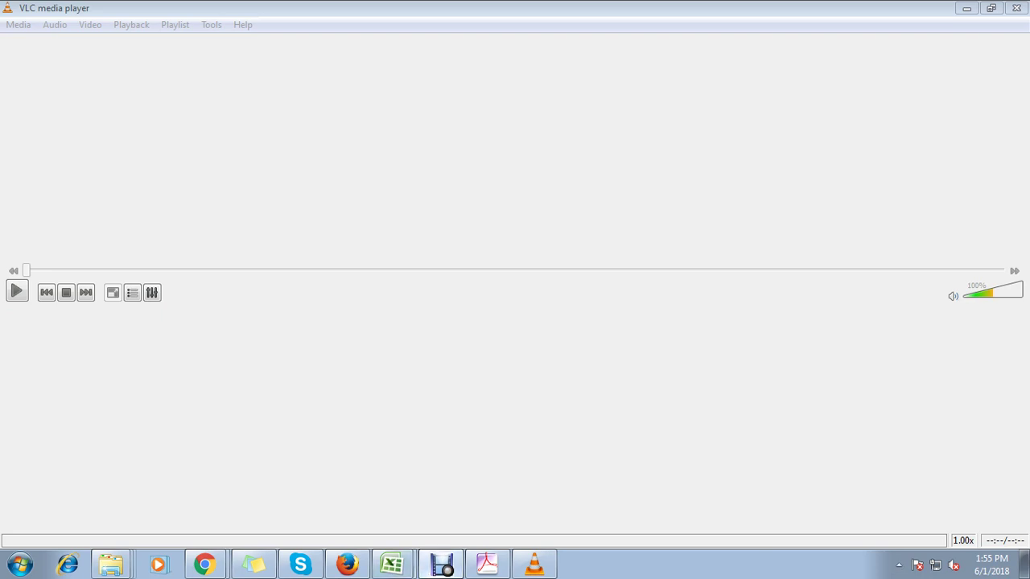
pyautogui.click(441, 563)
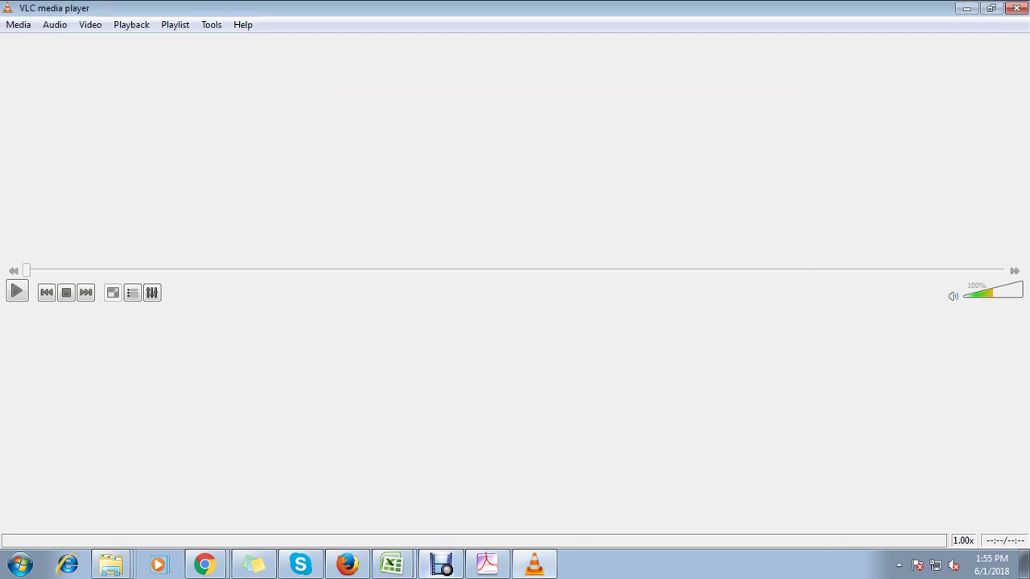
pyautogui.hotkey('alt', 'F4')
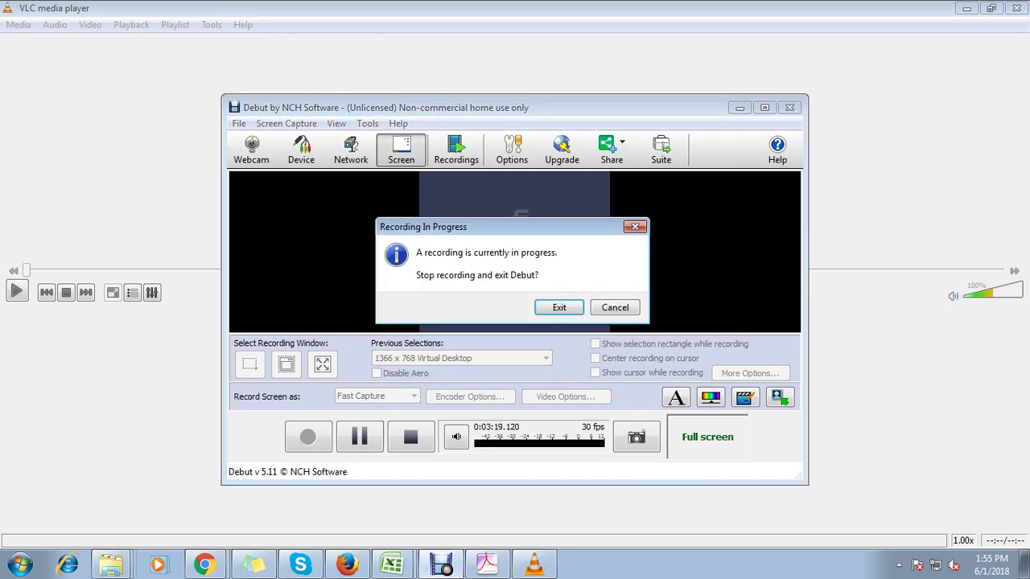